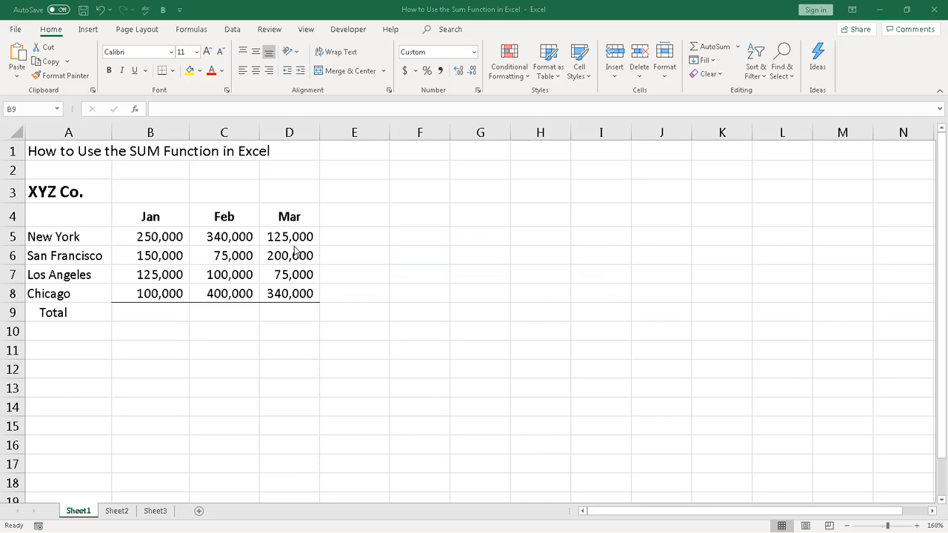
{"action": "left_click", "coordinate": [89, 237]}
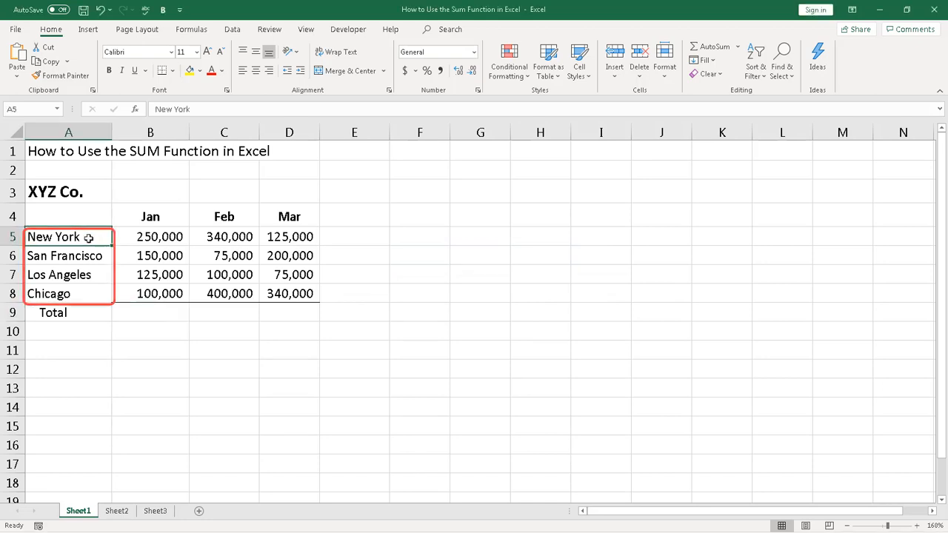
{"action": "left_click", "coordinate": [81, 254]}
{"action": "left_click", "coordinate": [79, 274]}
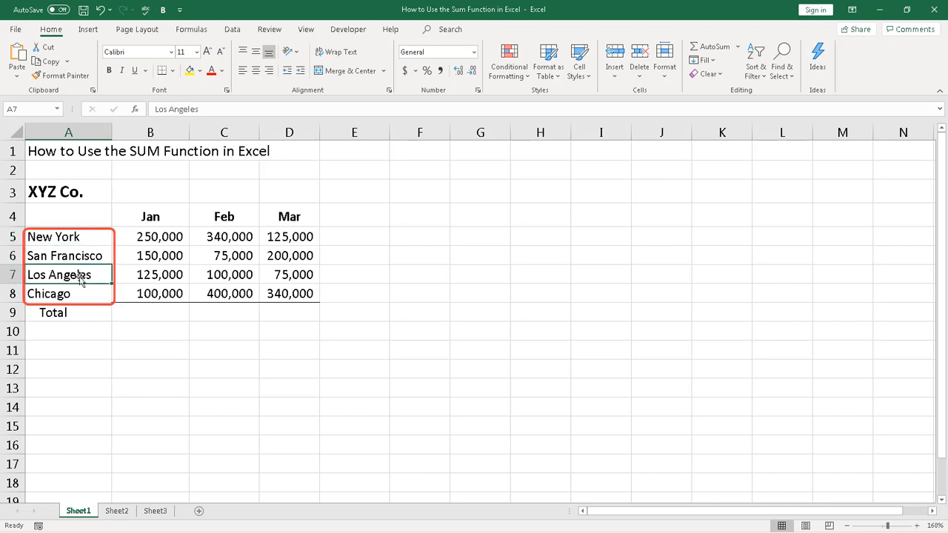
{"action": "left_click", "coordinate": [74, 295]}
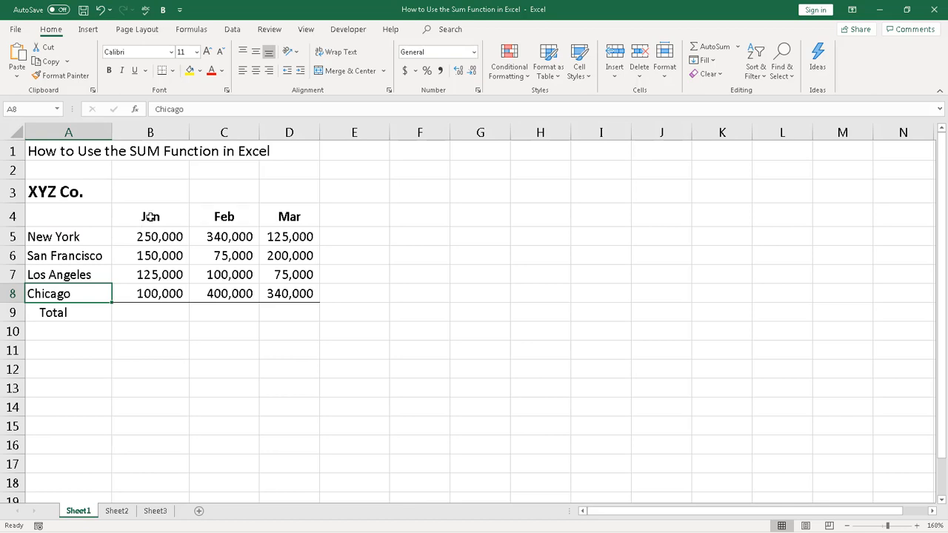
{"action": "left_click_drag", "start_coordinate": [148, 216], "coordinate": [264, 218]}
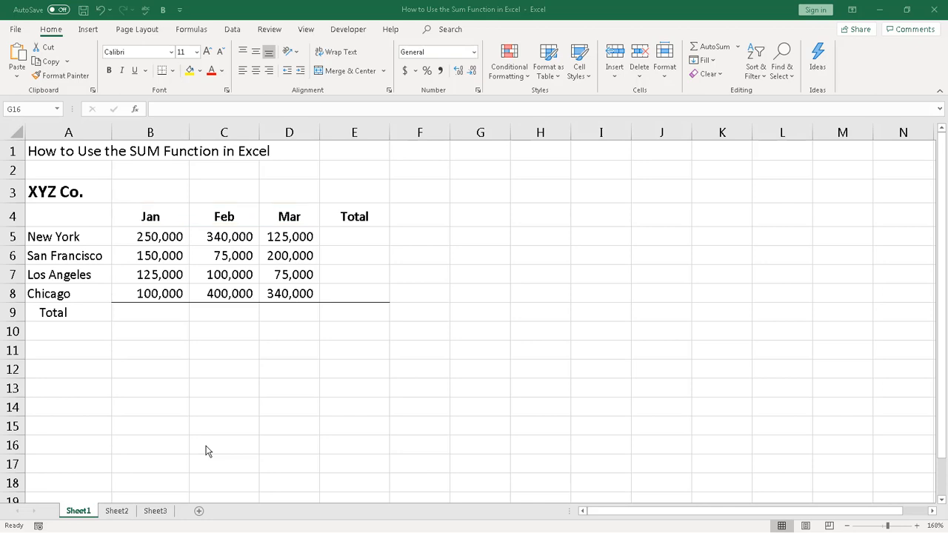
- Total the January sales in B9 by adding the four city cells individually with =B5+B6+B7+B8
{"action": "left_click", "coordinate": [146, 313]}
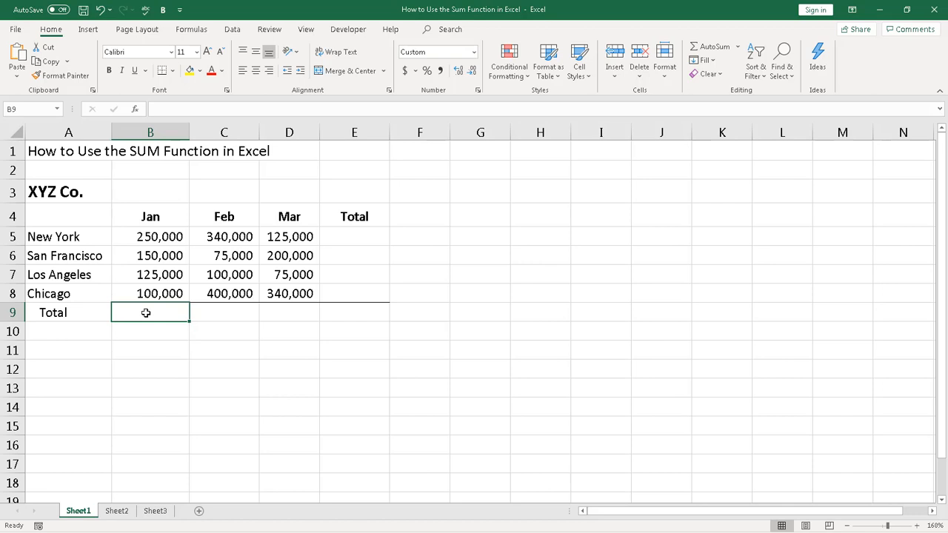
{"action": "type", "text": "="}
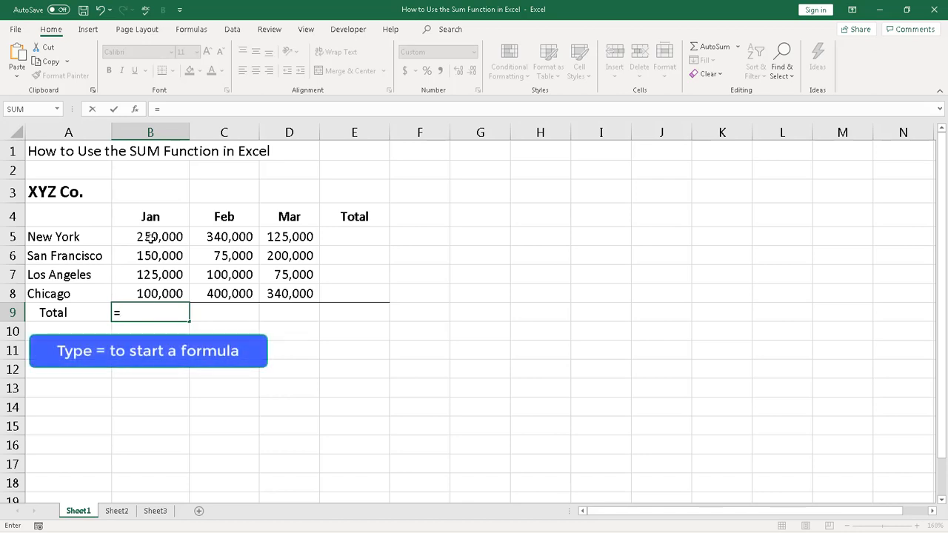
{"action": "left_click", "coordinate": [150, 237]}
{"action": "type", "text": "+"}
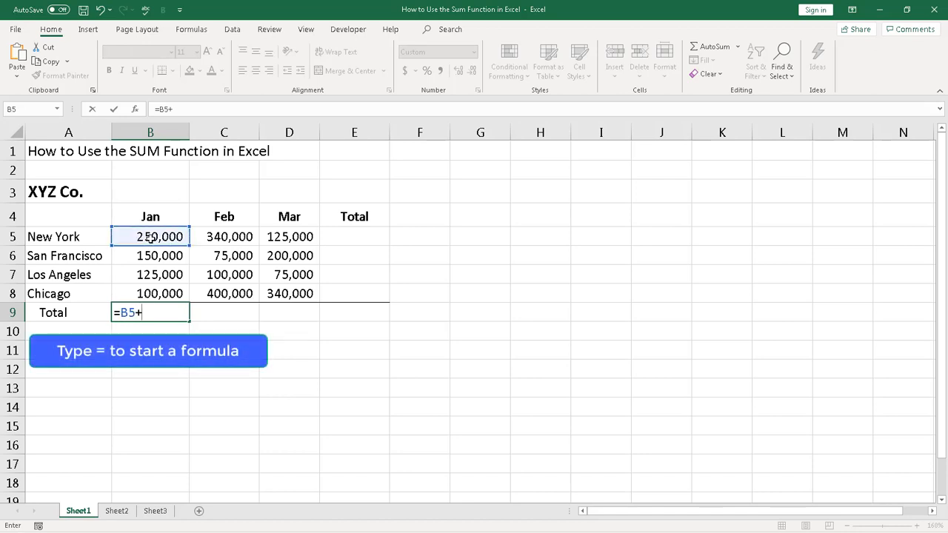
{"action": "left_click", "coordinate": [157, 255]}
{"action": "type", "text": "+"}
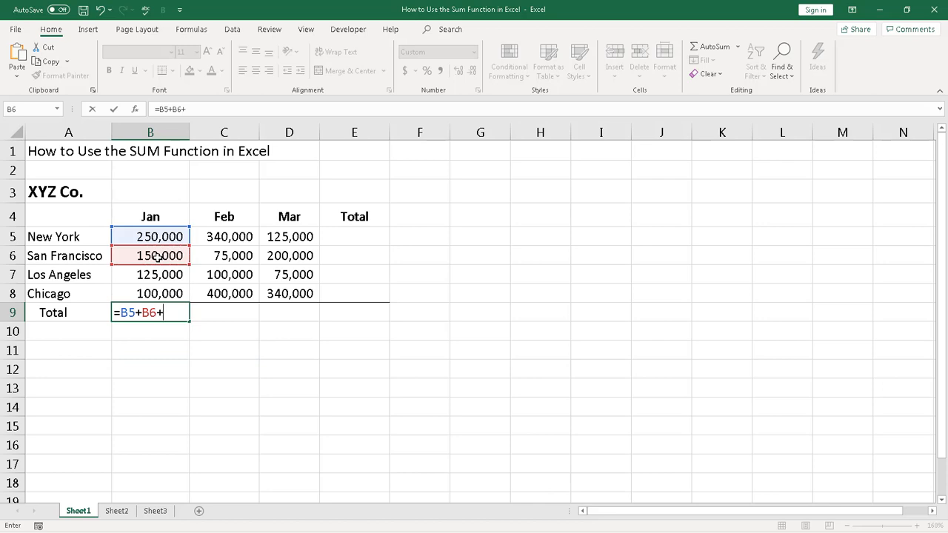
{"action": "left_click", "coordinate": [146, 275]}
{"action": "type", "text": "+"}
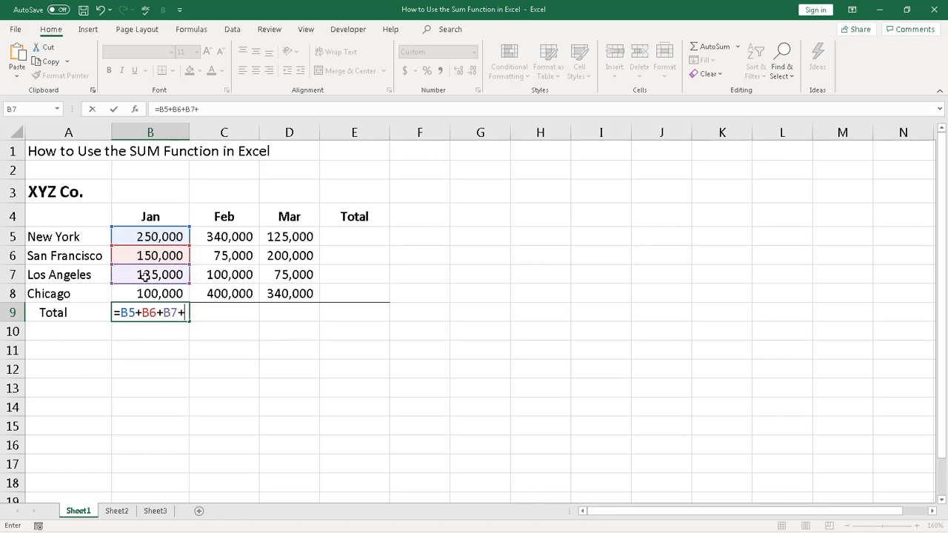
{"action": "left_click", "coordinate": [137, 294]}
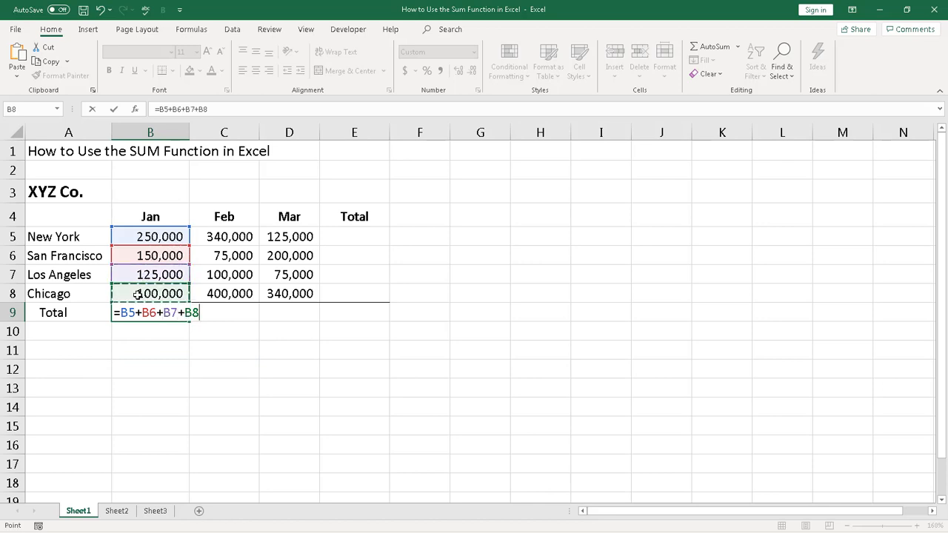
{"action": "key", "text": "Tab"}
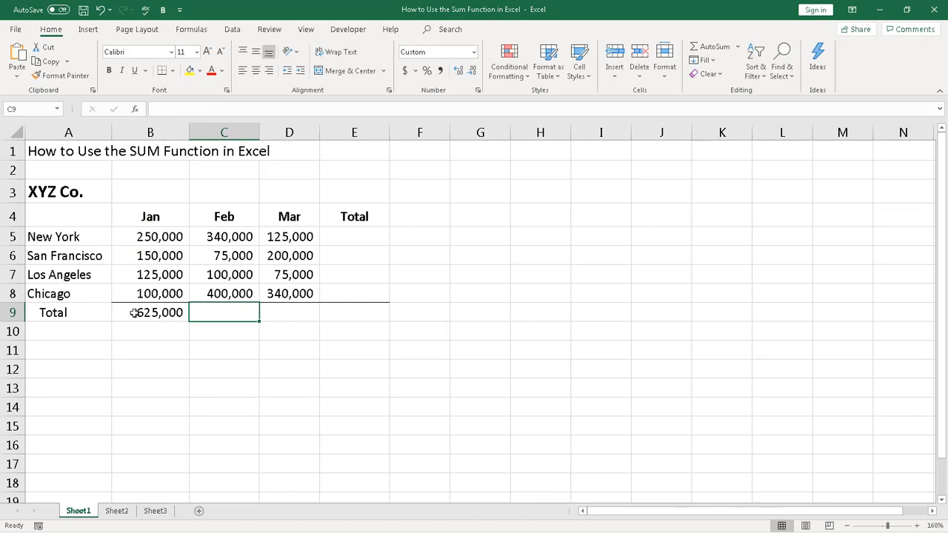
- Replace the January total formula in B9 with =SUM(B5:B8)
{"action": "left_click", "coordinate": [133, 312]}
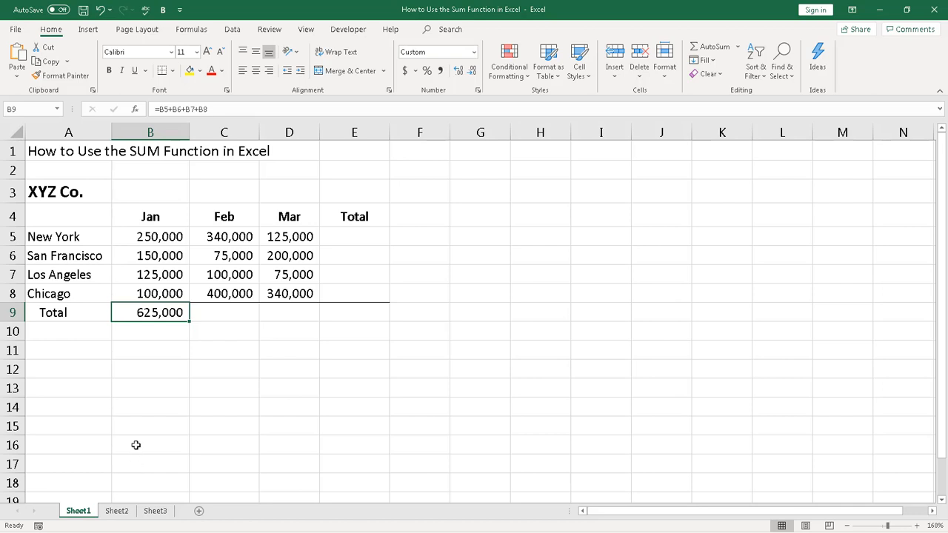
{"action": "key", "text": "Delete"}
{"action": "double_click", "coordinate": [150, 313]}
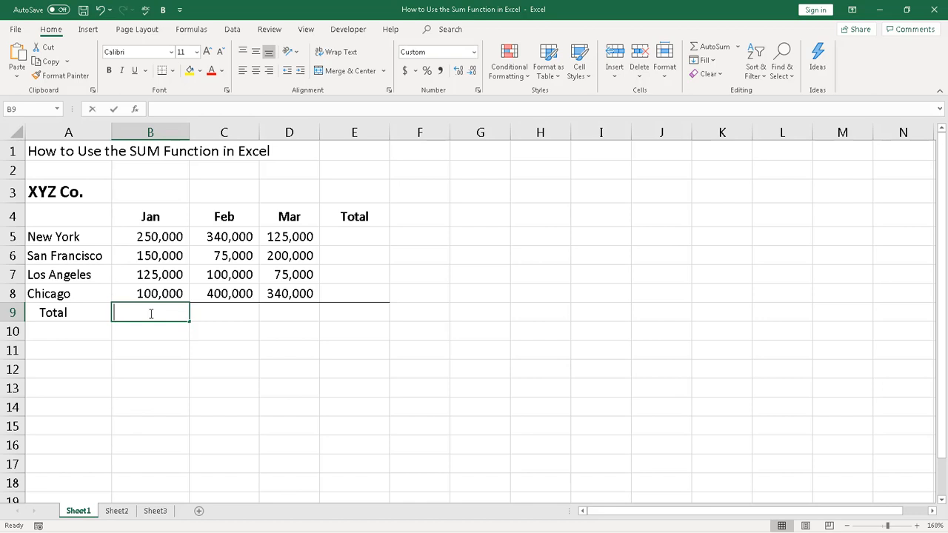
{"action": "type", "text": "="}
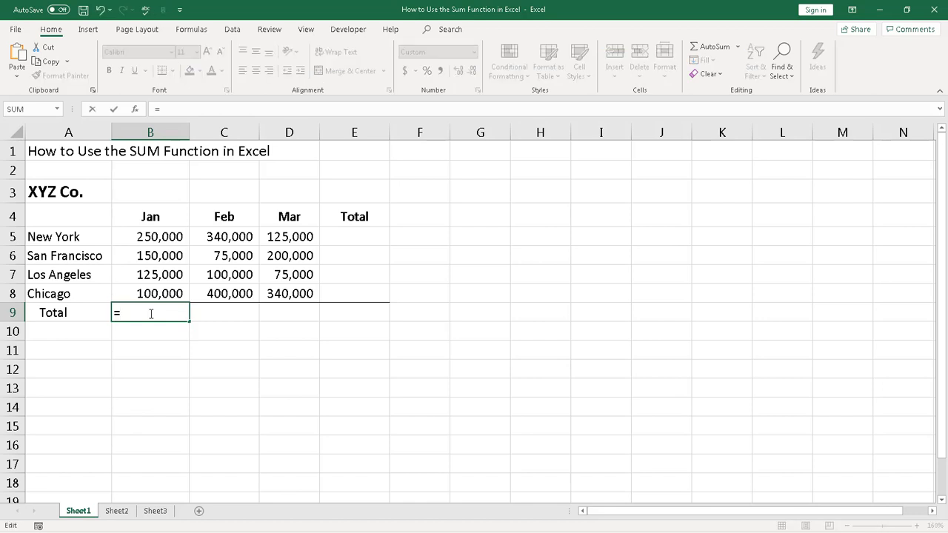
{"action": "type", "text": "SU"}
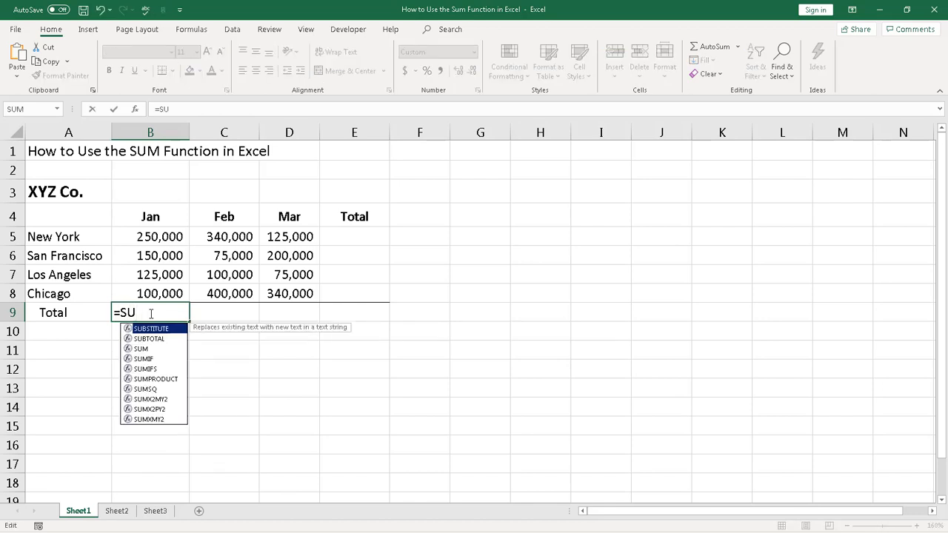
{"action": "type", "text": "M("}
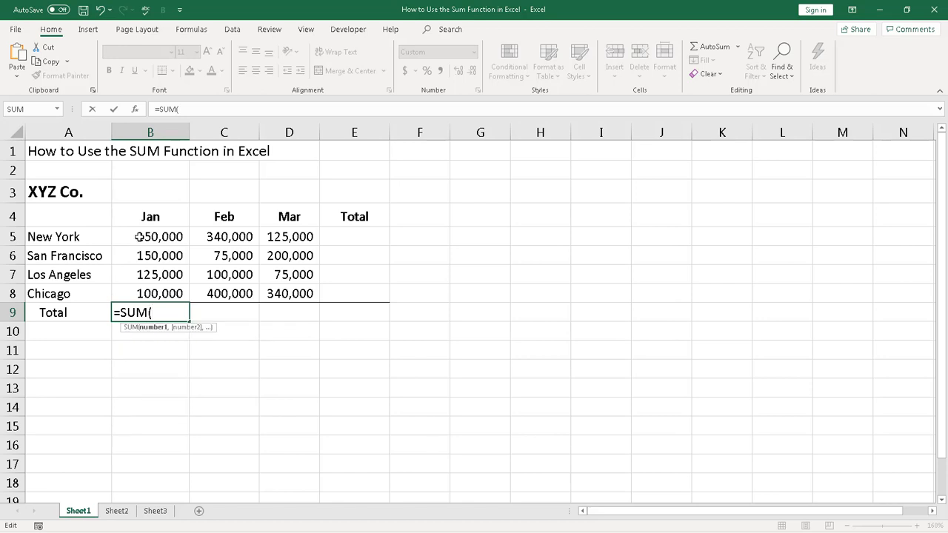
{"action": "left_click_drag", "start_coordinate": [139, 236], "coordinate": [141, 292]}
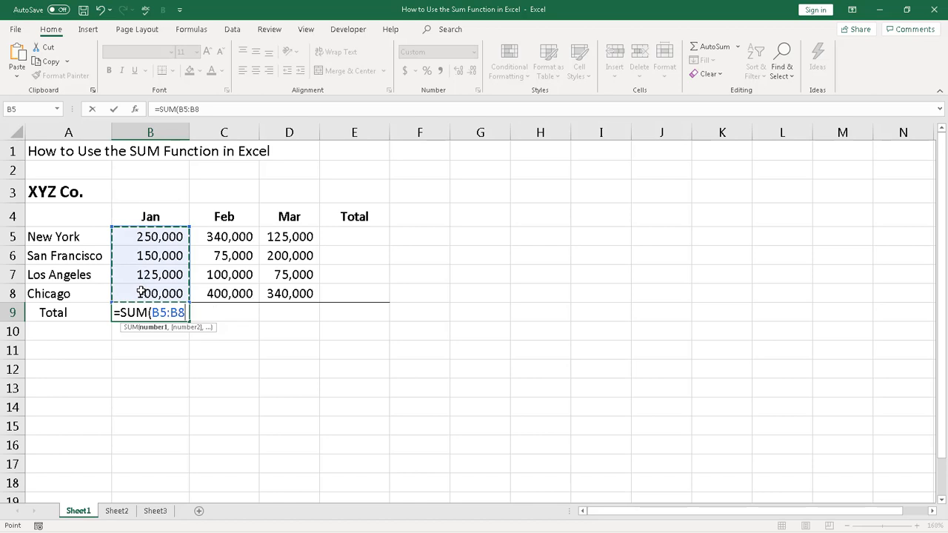
{"action": "type", "text": ")"}
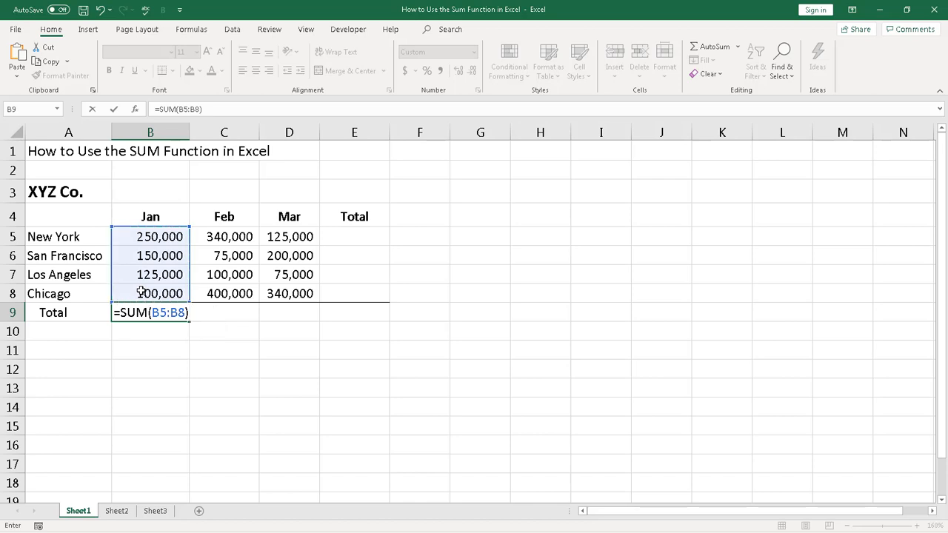
{"action": "key", "text": "Tab"}
{"action": "left_click", "coordinate": [138, 312]}
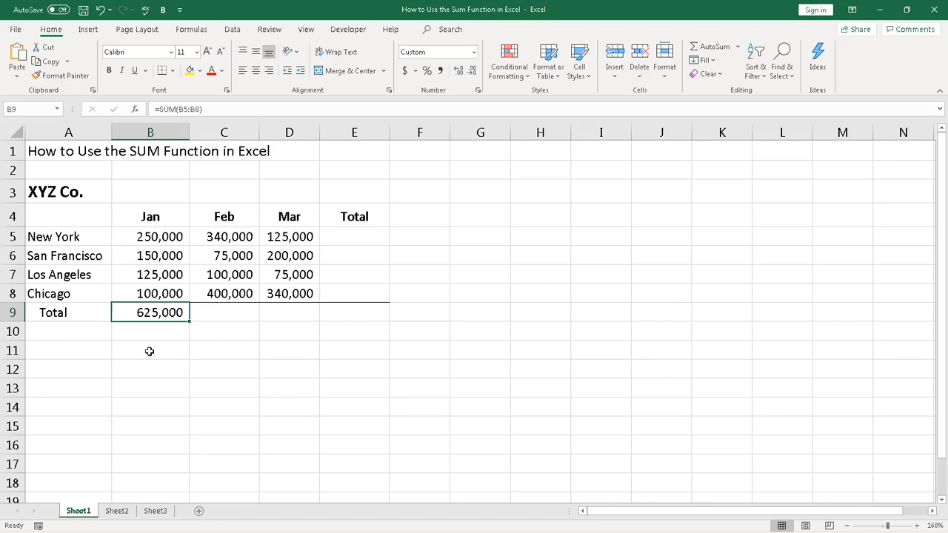
- Search the Insert Function dialog for SUM and insert that function into the February total cell C9
{"action": "left_click", "coordinate": [217, 311]}
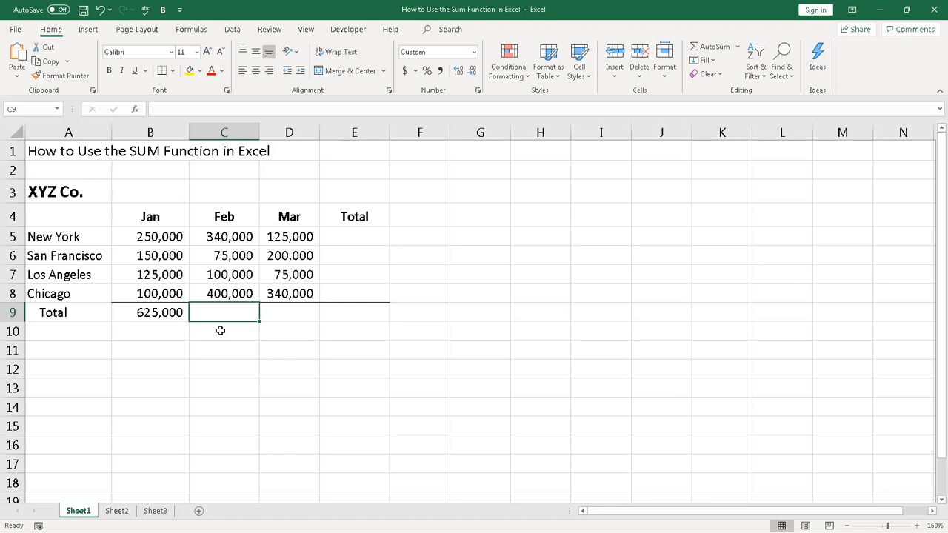
{"action": "left_click", "coordinate": [137, 113]}
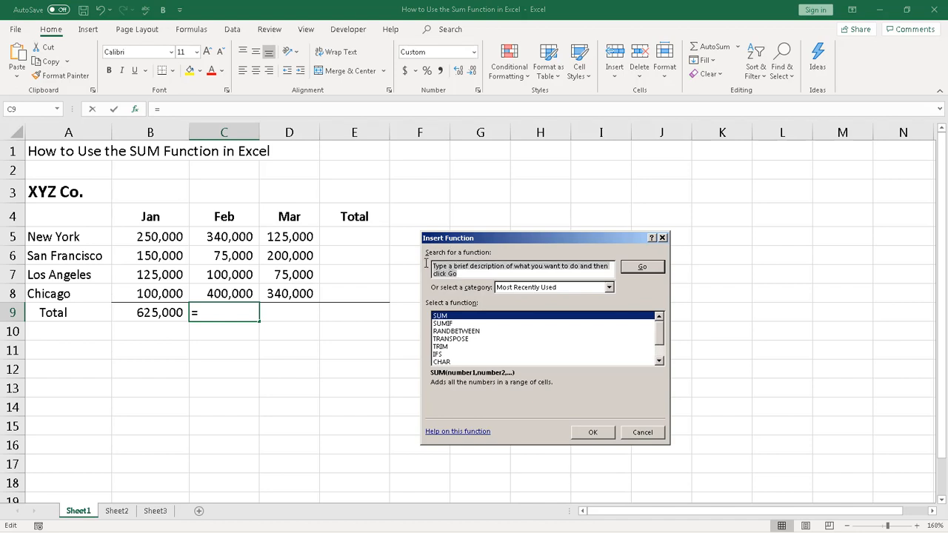
{"action": "type", "text": "SUM"}
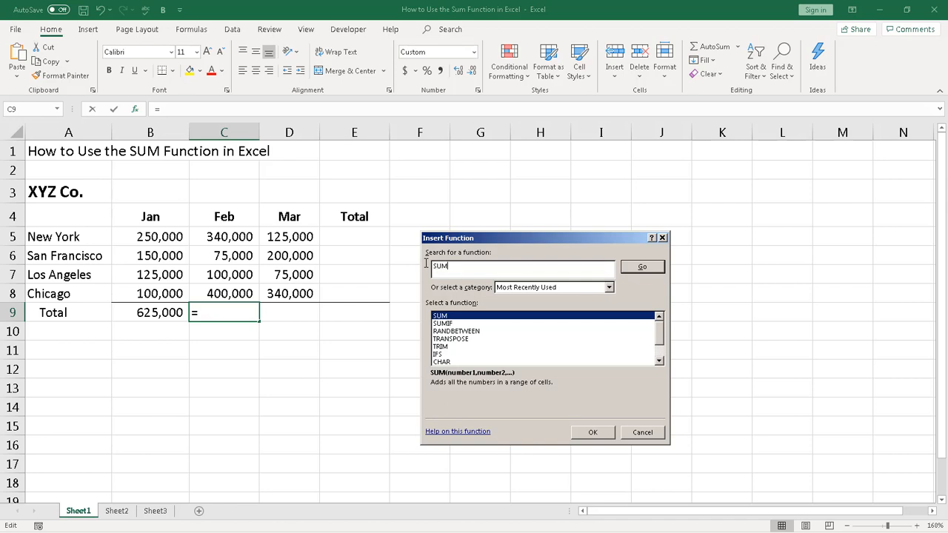
{"action": "left_click", "coordinate": [649, 270]}
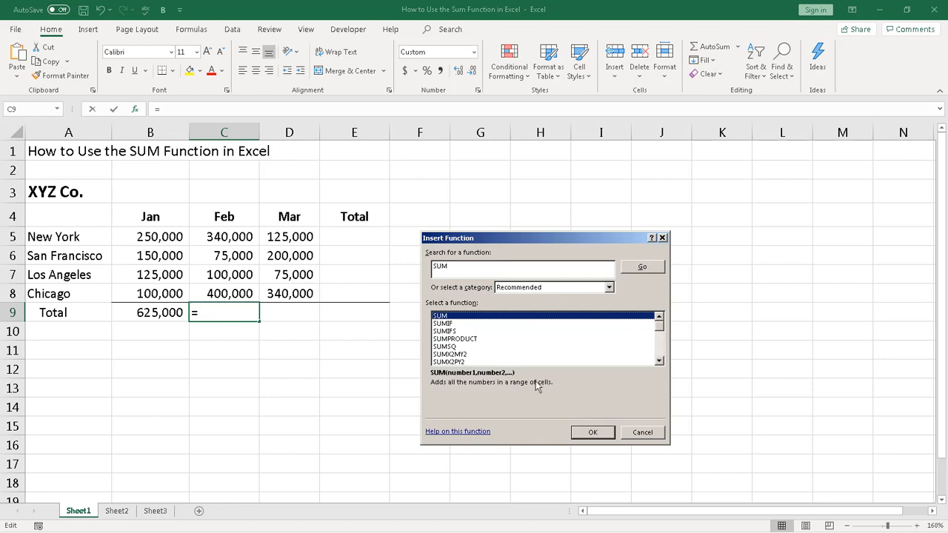
{"action": "left_click", "coordinate": [591, 433]}
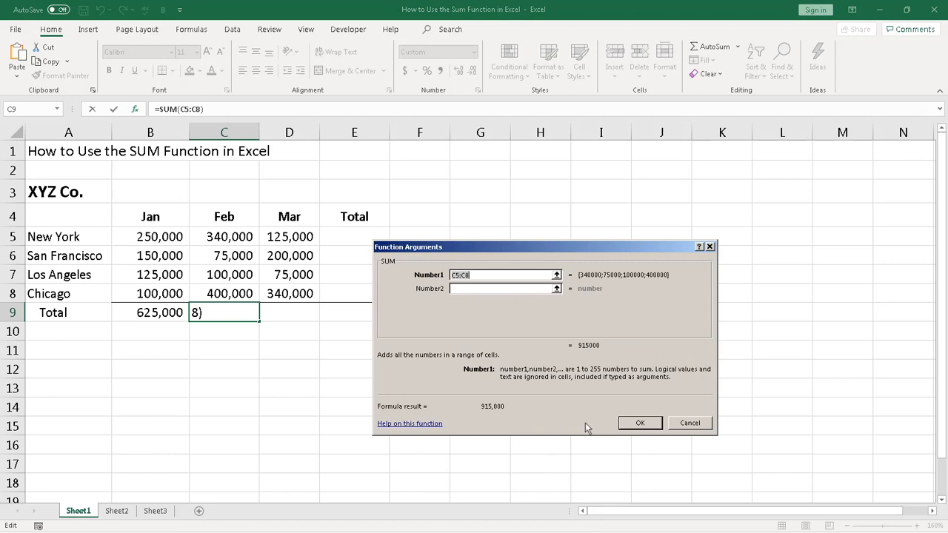
- Clear the suggested first SUM argument, set it to the February range C5:C8, and accept the function
{"action": "left_click", "coordinate": [478, 277]}
{"action": "key", "text": "BackSpace"}
{"action": "key", "text": "BackSpace"}
{"action": "key", "text": "BackSpace"}
{"action": "key", "text": "BackSpace"}
{"action": "key", "text": "BackSpace"}
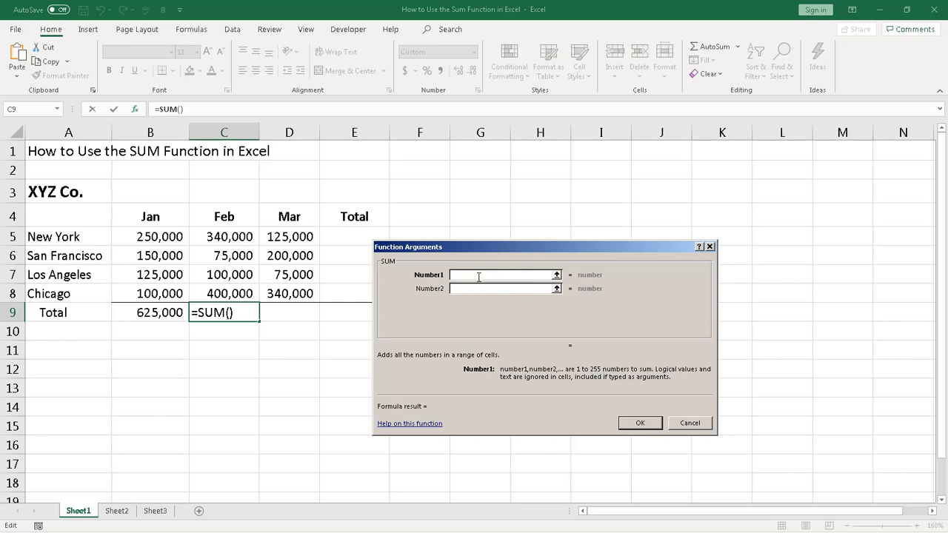
{"action": "left_click_drag", "start_coordinate": [225, 237], "coordinate": [214, 293]}
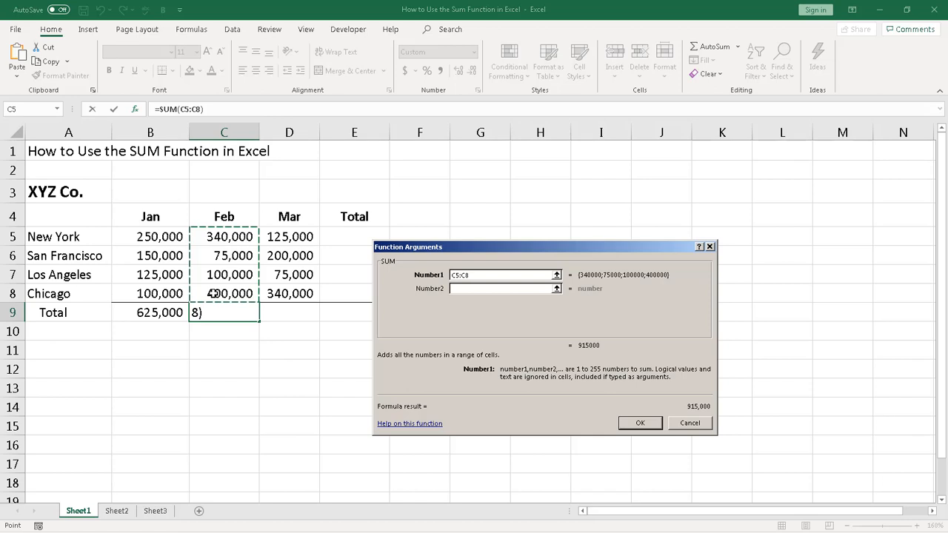
{"action": "left_click", "coordinate": [630, 425]}
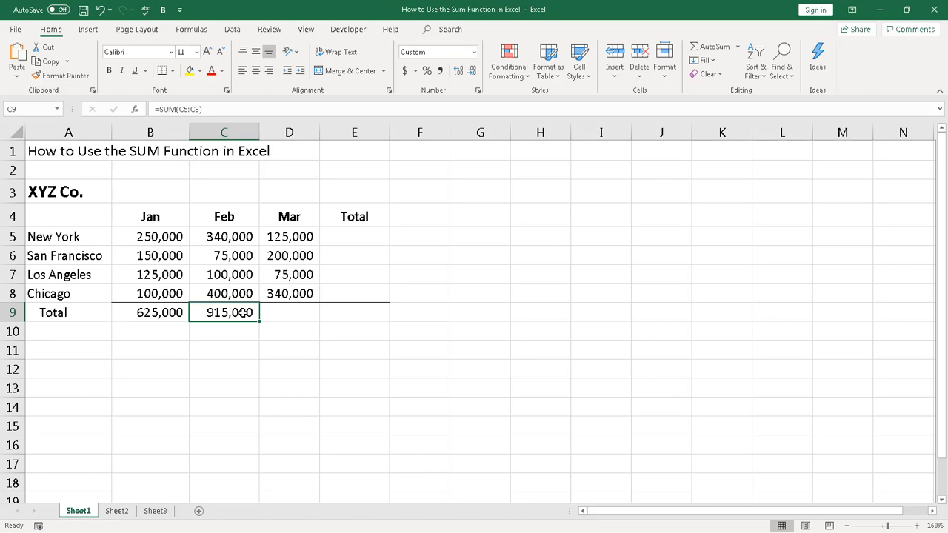
- Total the March sales in D9 with AutoSum's Sum option over D5:D8
{"action": "left_click", "coordinate": [282, 314]}
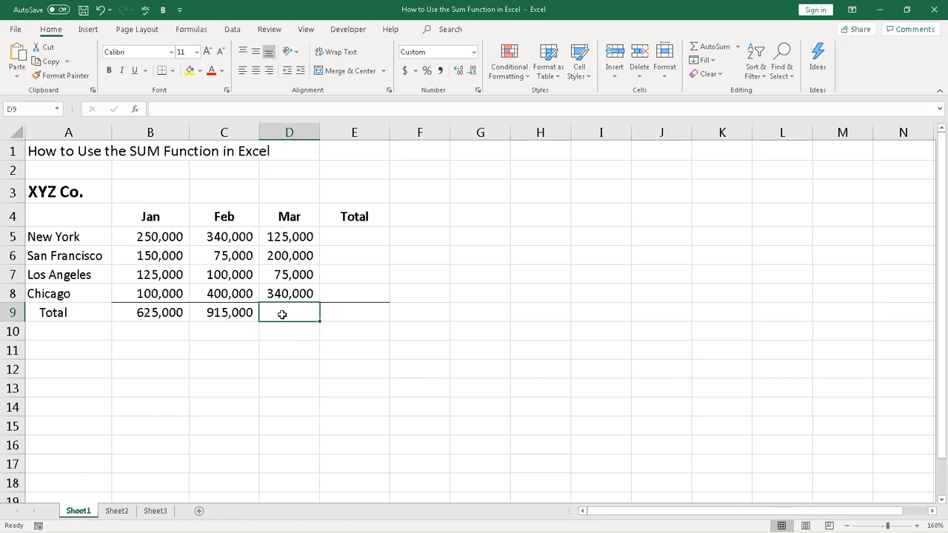
{"action": "left_click", "coordinate": [738, 48]}
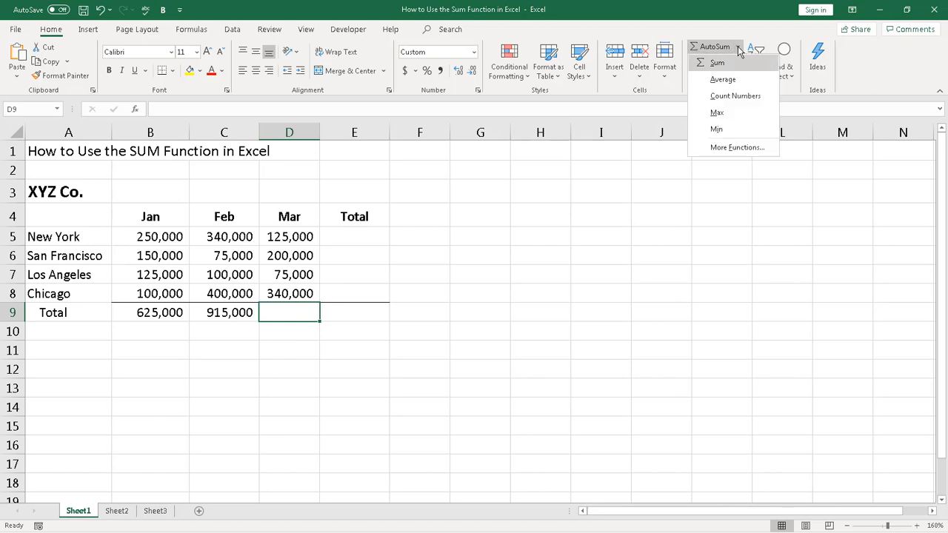
{"action": "left_click", "coordinate": [717, 63]}
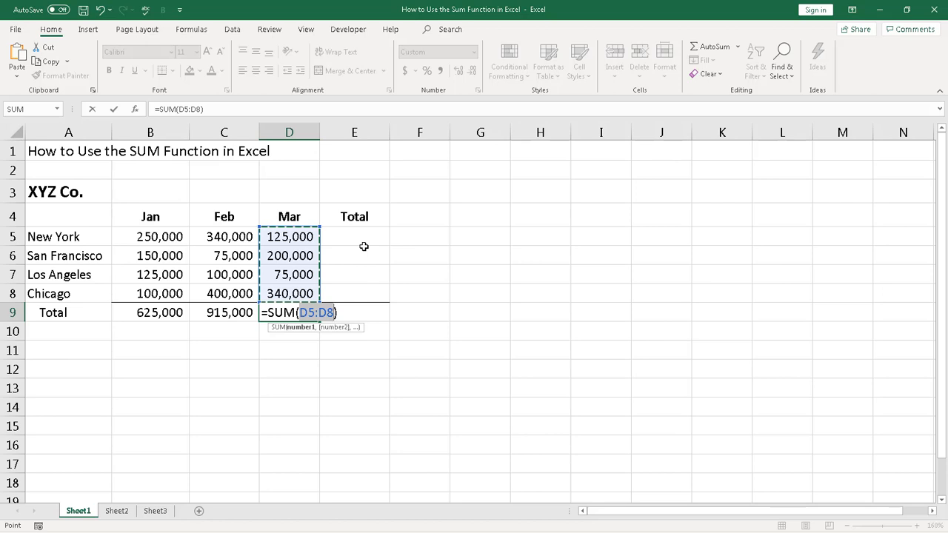
{"action": "key", "text": "Tab"}
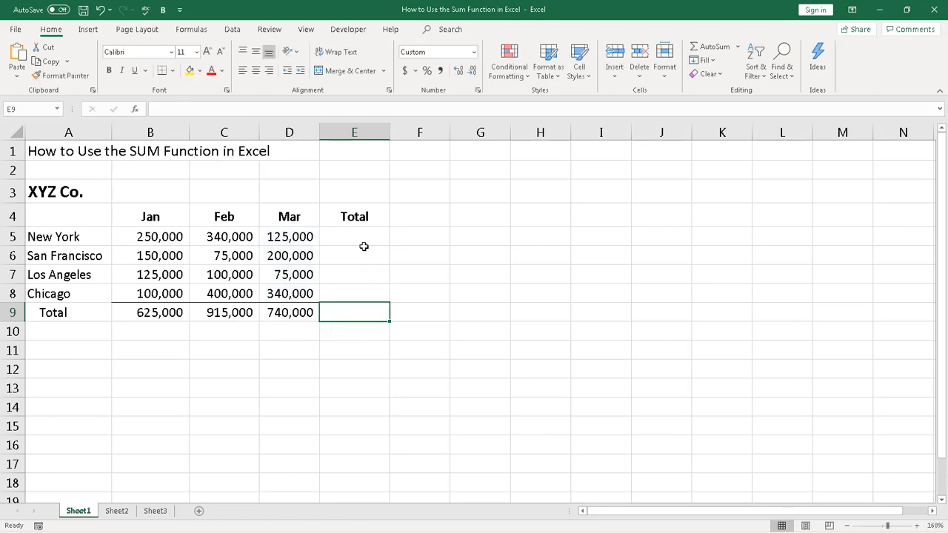
{"action": "left_click", "coordinate": [288, 313]}
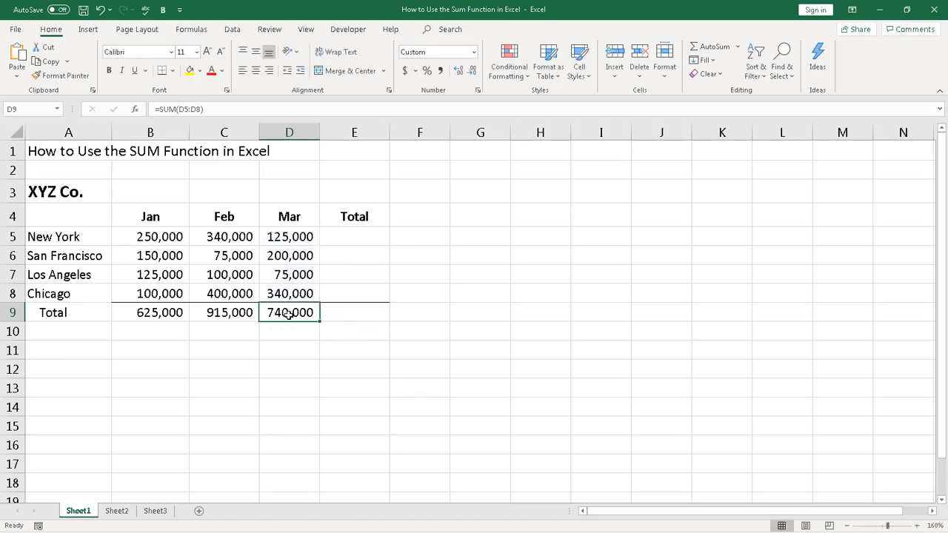
{"action": "key", "text": "Right"}
{"action": "key", "text": "Right"}
{"action": "key", "text": "Right"}
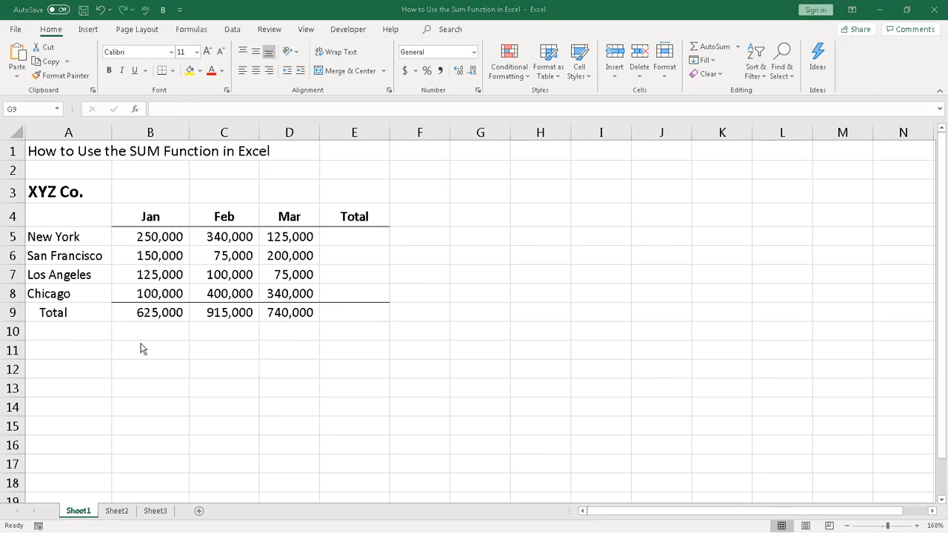
- Total New York's sales in E5 with =SUM(B5:D5) and fill the formula down to Chicago's total in E8
{"action": "left_click", "coordinate": [348, 236]}
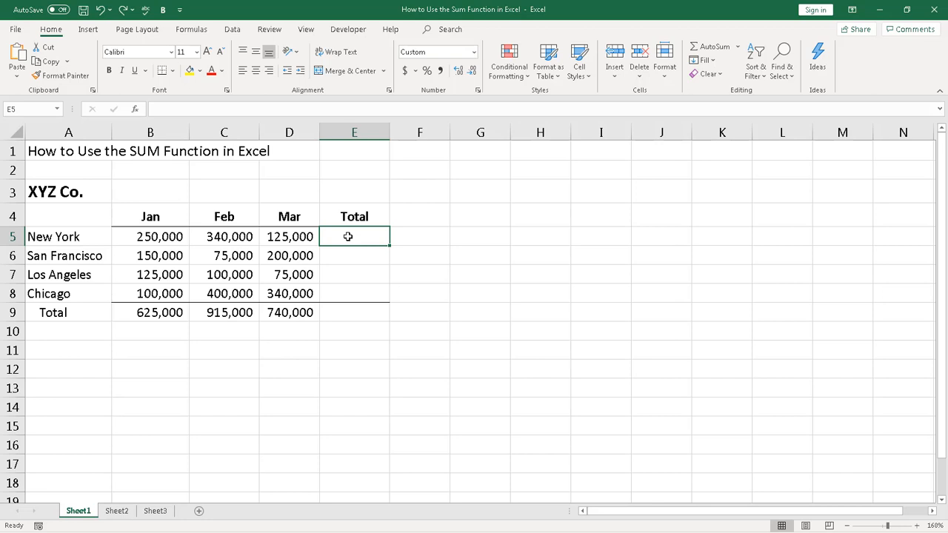
{"action": "type", "text": "="}
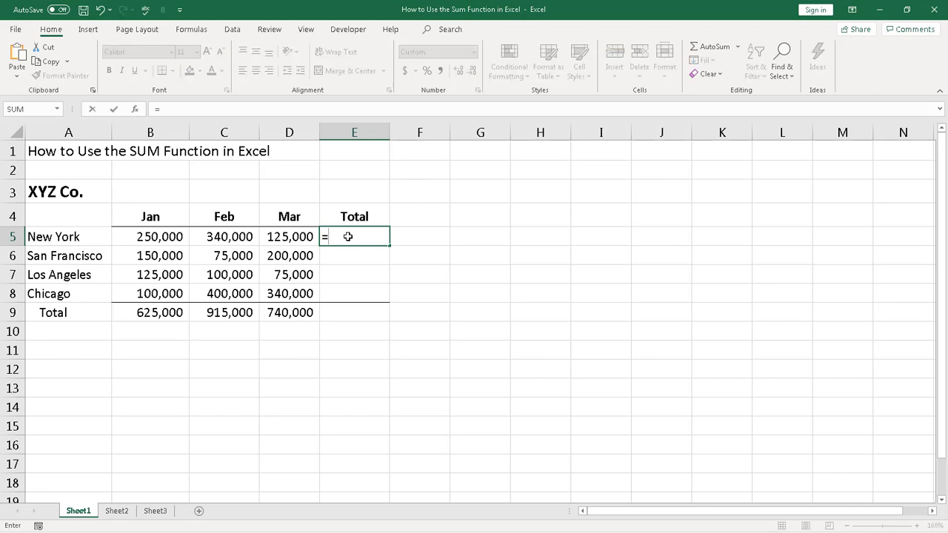
{"action": "type", "text": "SUM"}
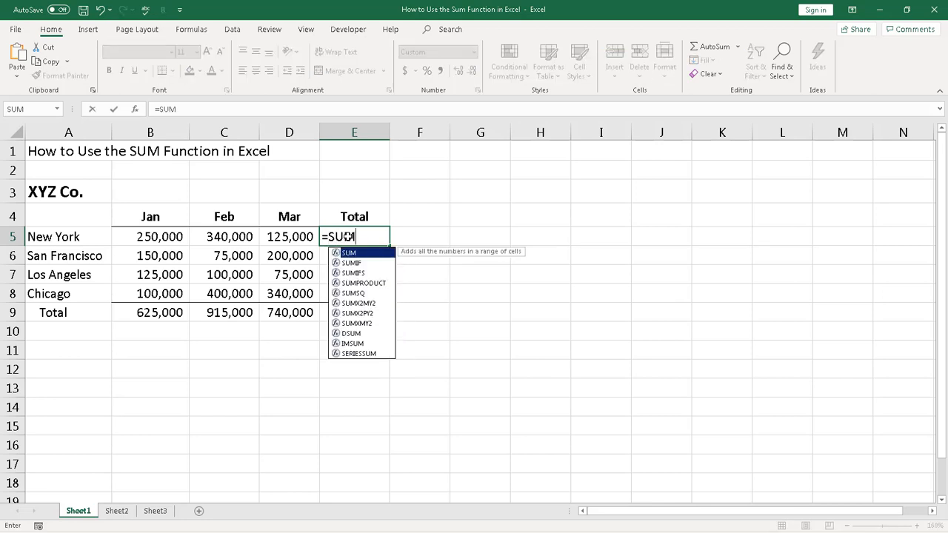
{"action": "type", "text": "("}
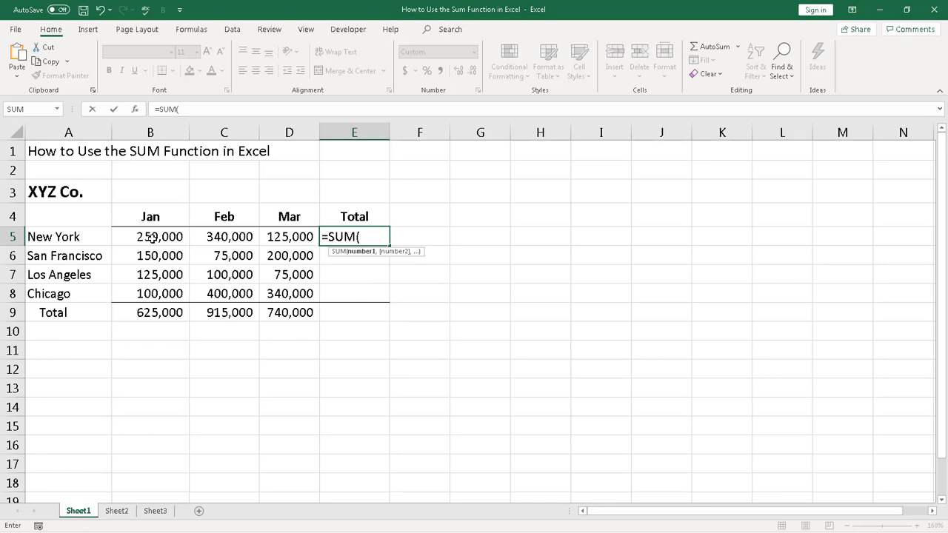
{"action": "left_click_drag", "start_coordinate": [151, 237], "coordinate": [286, 242]}
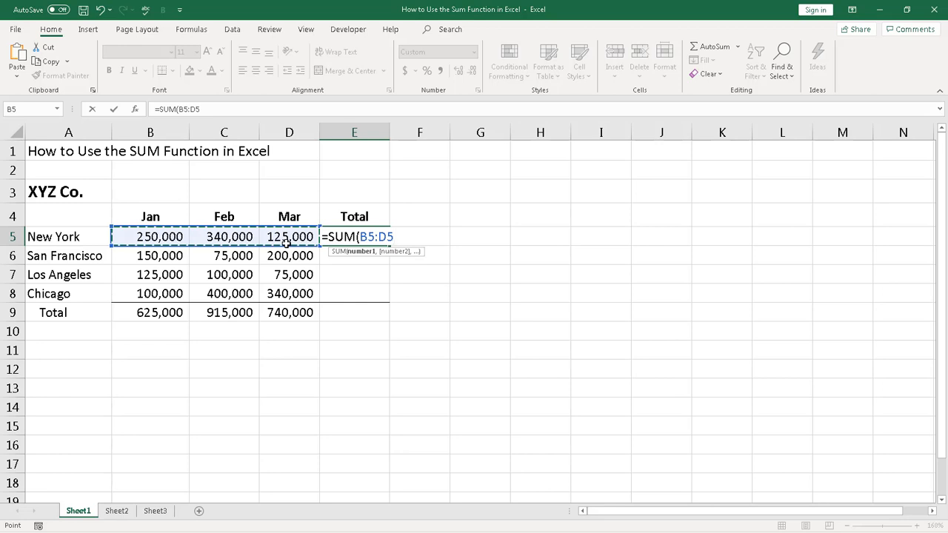
{"action": "type", "text": ")"}
{"action": "key", "text": "Tab"}
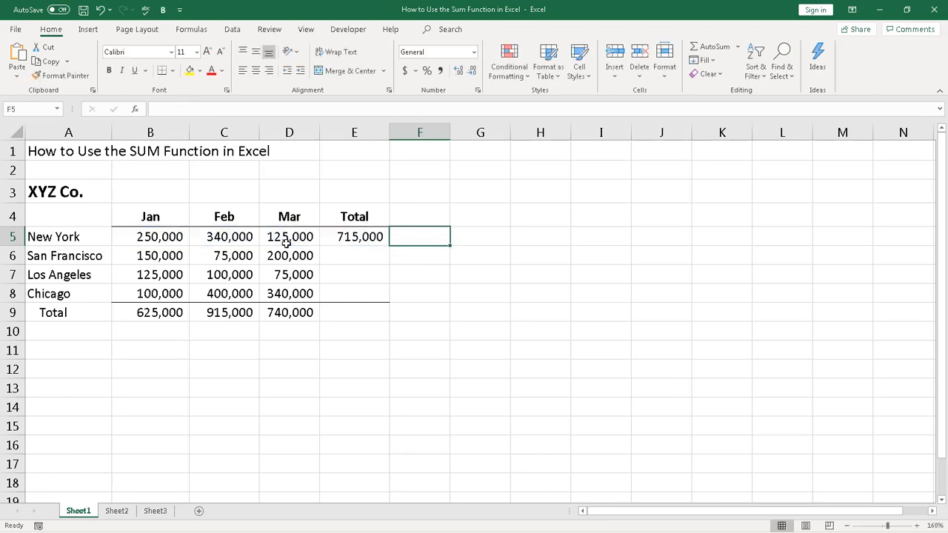
{"action": "left_click", "coordinate": [338, 238]}
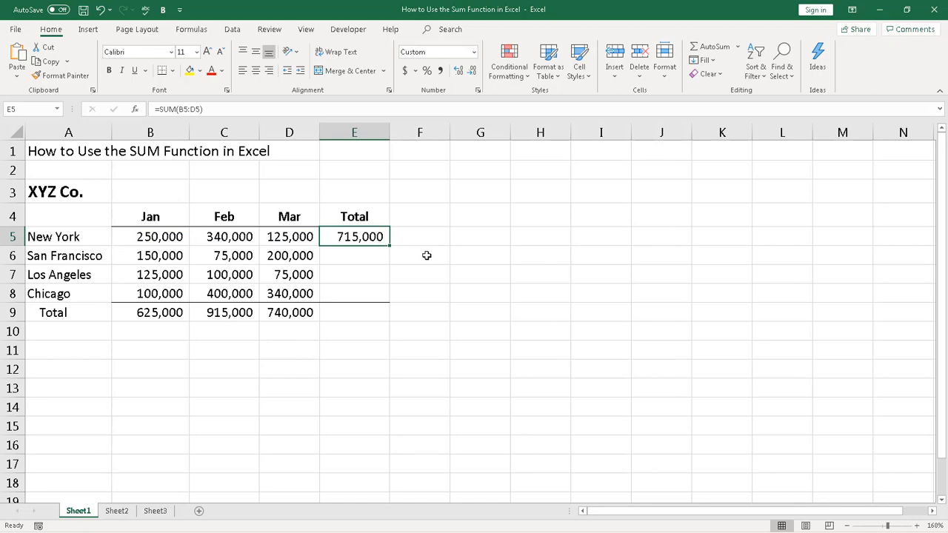
{"action": "left_click_drag", "start_coordinate": [388, 245], "coordinate": [387, 300]}
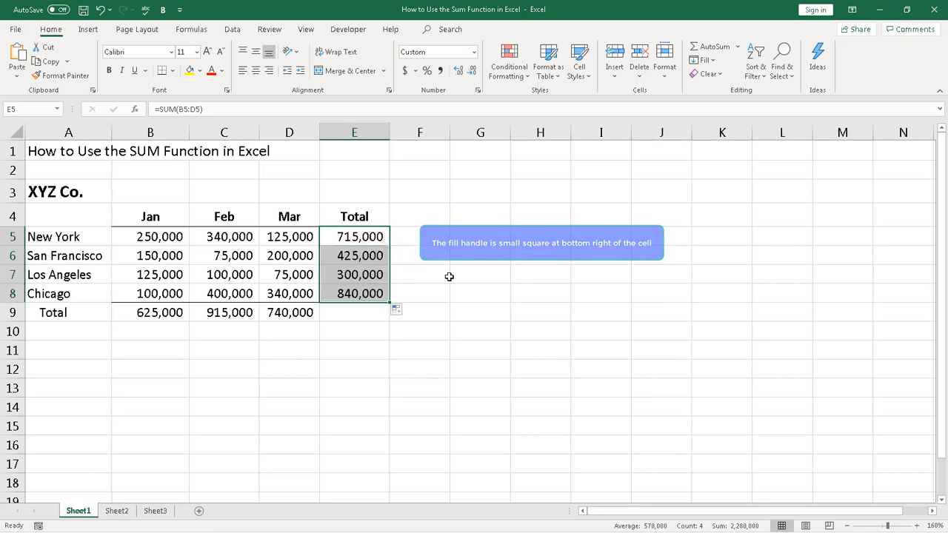
- Enter the grand total in E9 by summing the monthly totals with =SUM(B9:D9)
{"action": "left_click", "coordinate": [353, 315]}
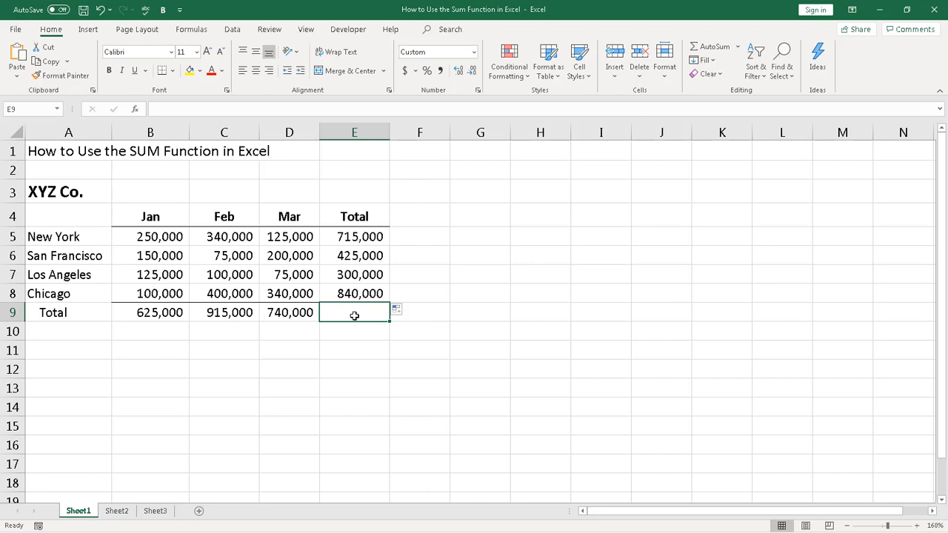
{"action": "type", "text": "="}
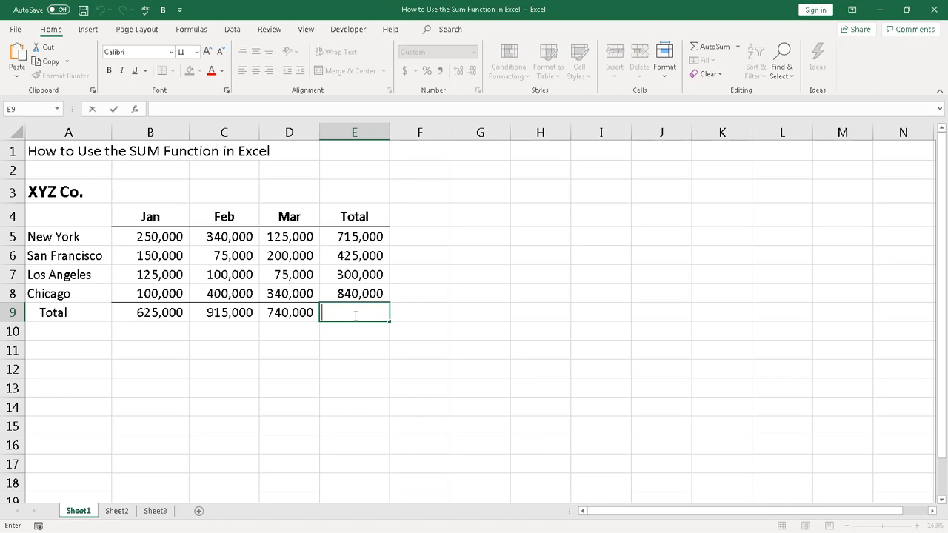
{"action": "type", "text": "="}
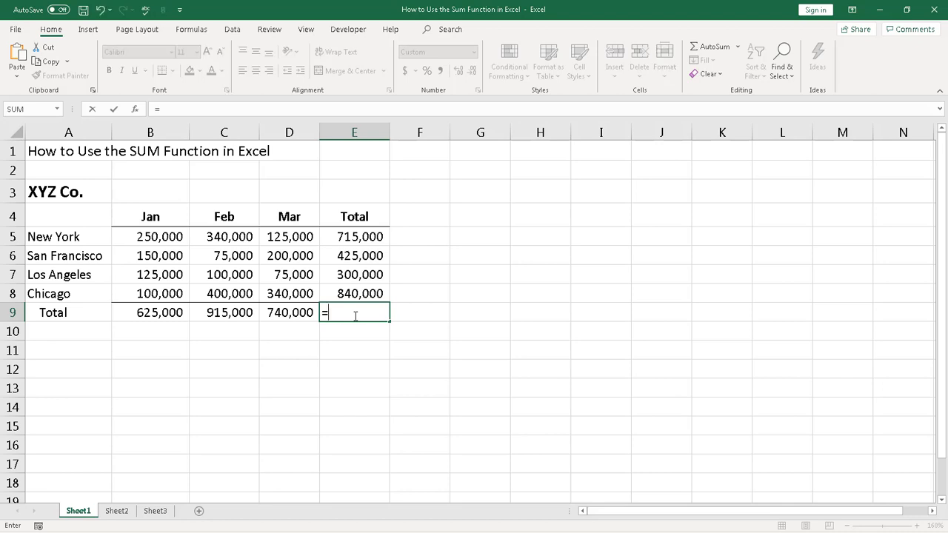
{"action": "type", "text": "SUM("}
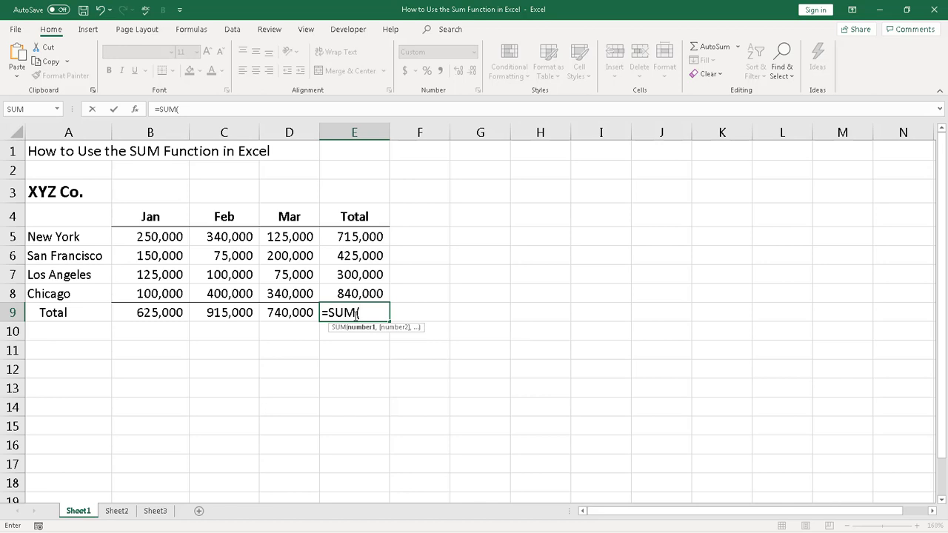
{"action": "left_click", "coordinate": [141, 315]}
{"action": "left_click_drag", "start_coordinate": [140, 314], "coordinate": [284, 312]}
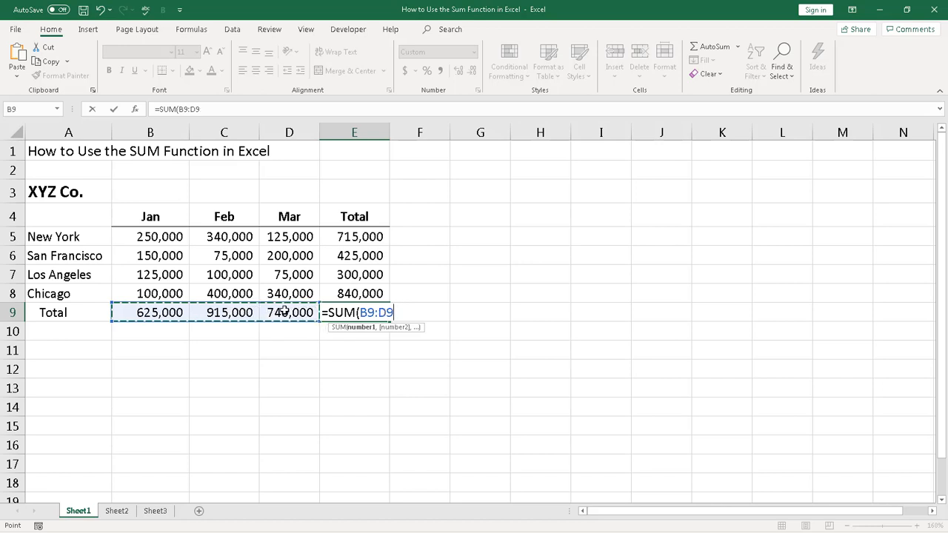
{"action": "type", "text": ")"}
{"action": "key", "text": "Tab"}
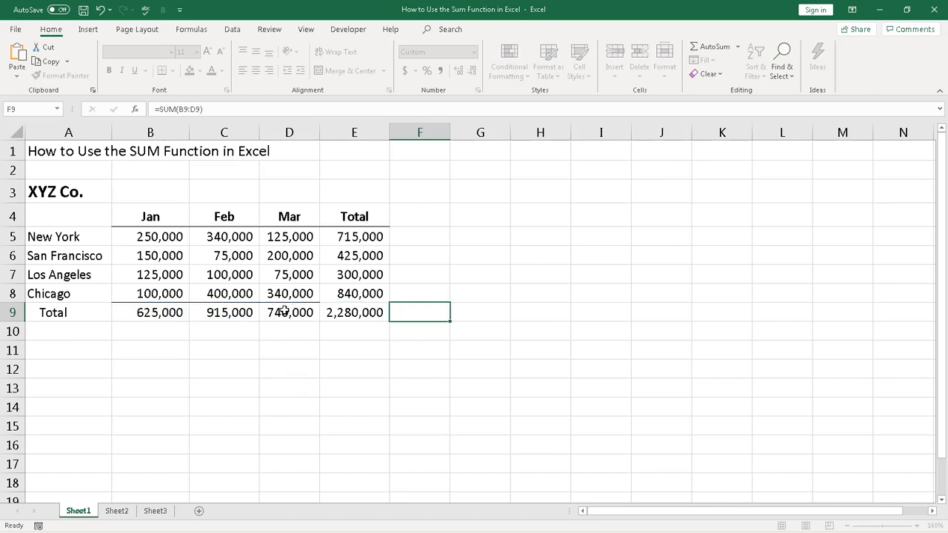
{"action": "left_click", "coordinate": [342, 294]}
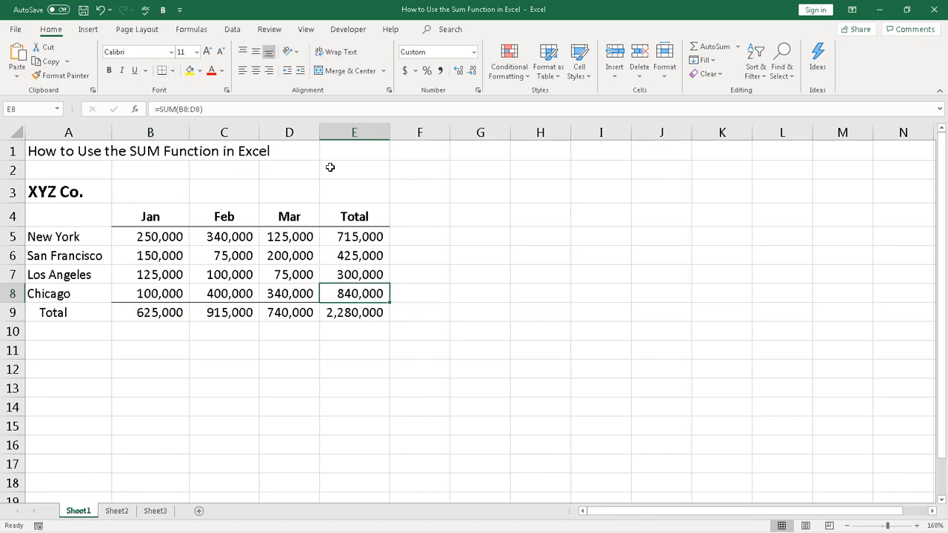
{"action": "left_click", "coordinate": [432, 315]}
{"action": "left_click", "coordinate": [437, 482]}
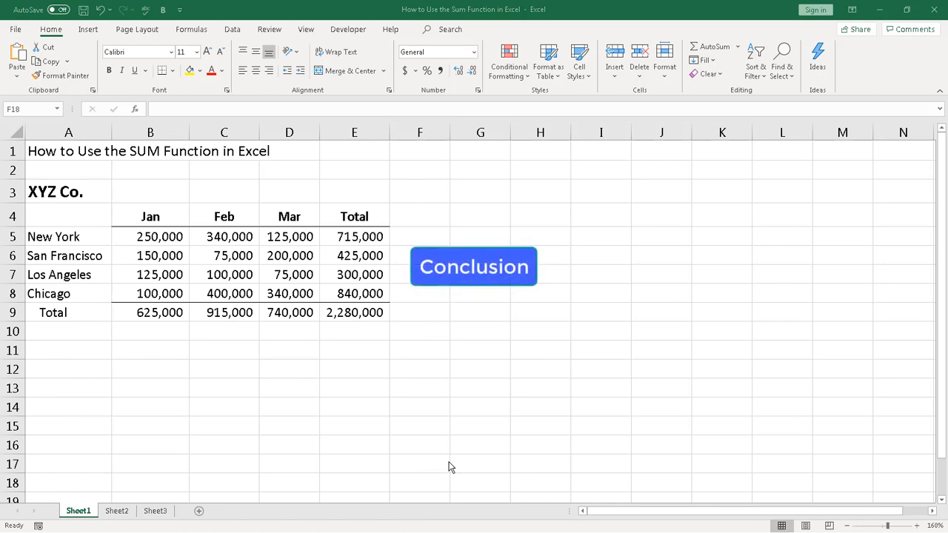